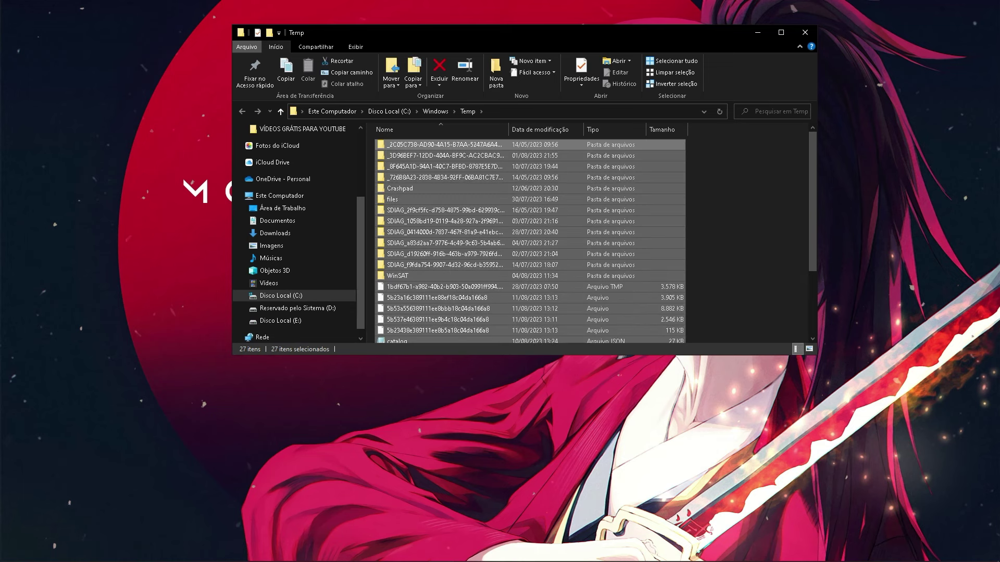
Delete all selected items in the Windows Temp folder with administrator permission and close the folder window
key("Delete")
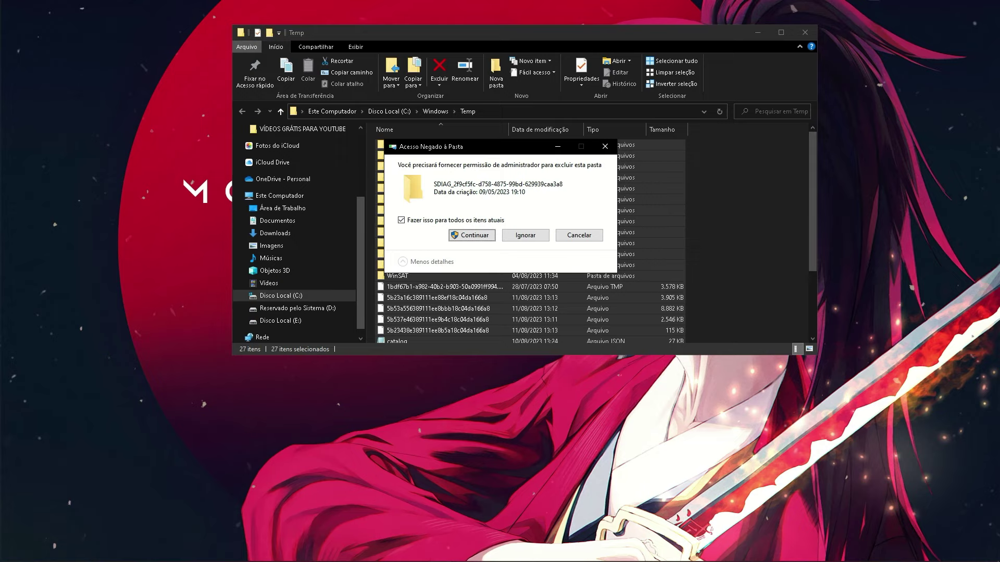
left_click(474, 236)
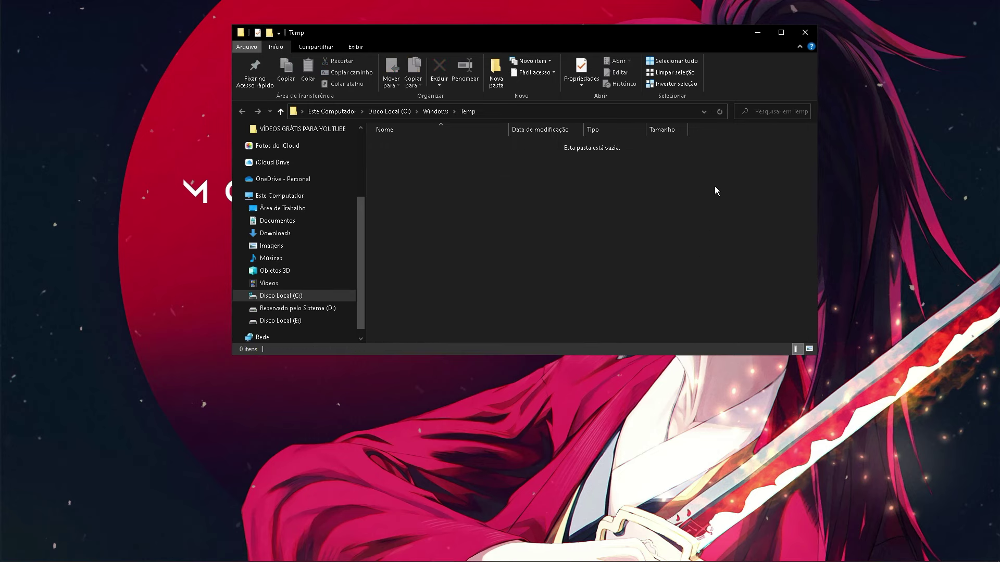
left_click(806, 32)
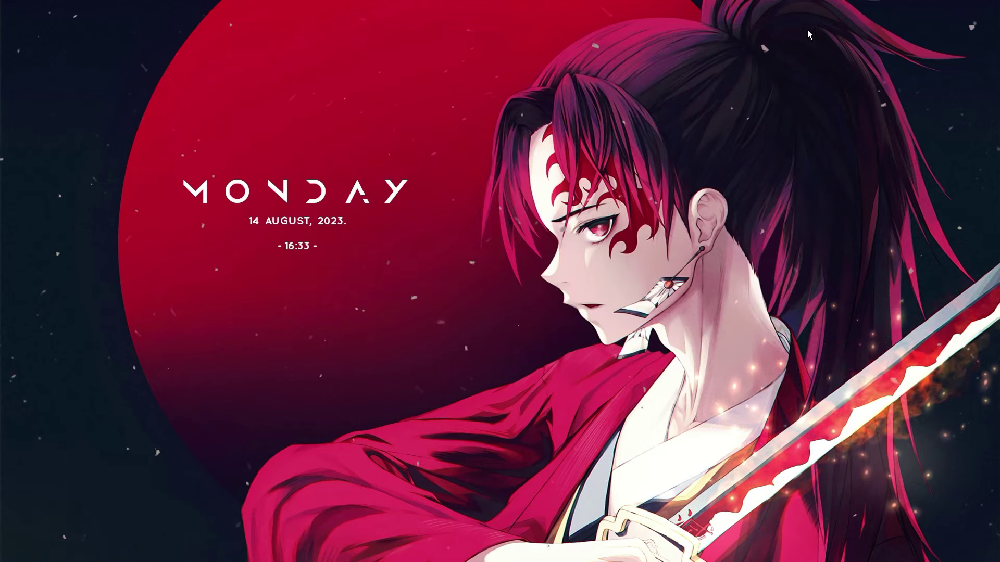
Open the user's temporary files folder by running %temp%
key("super+r")
type("temp")
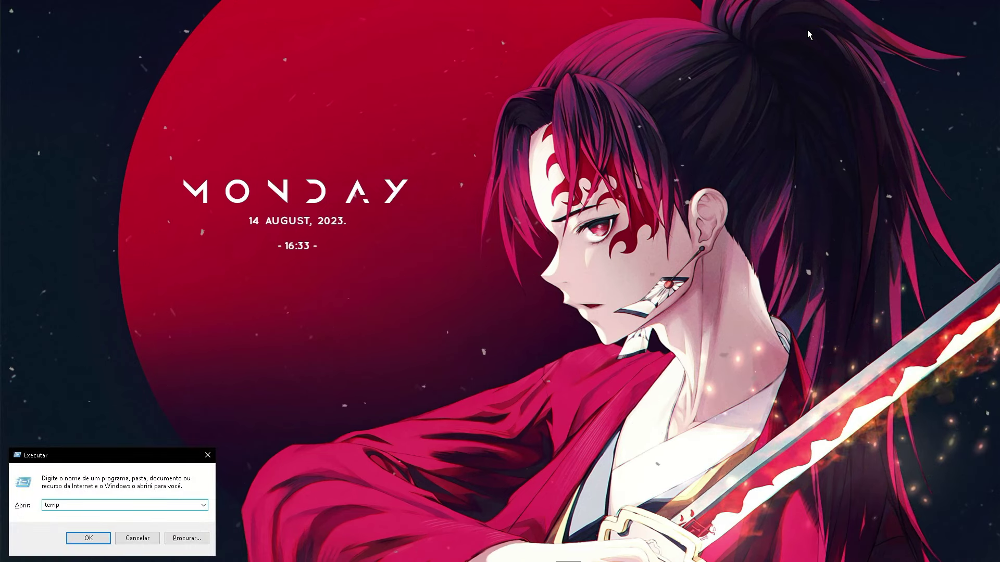
type("%")
key("Left")
key("Left")
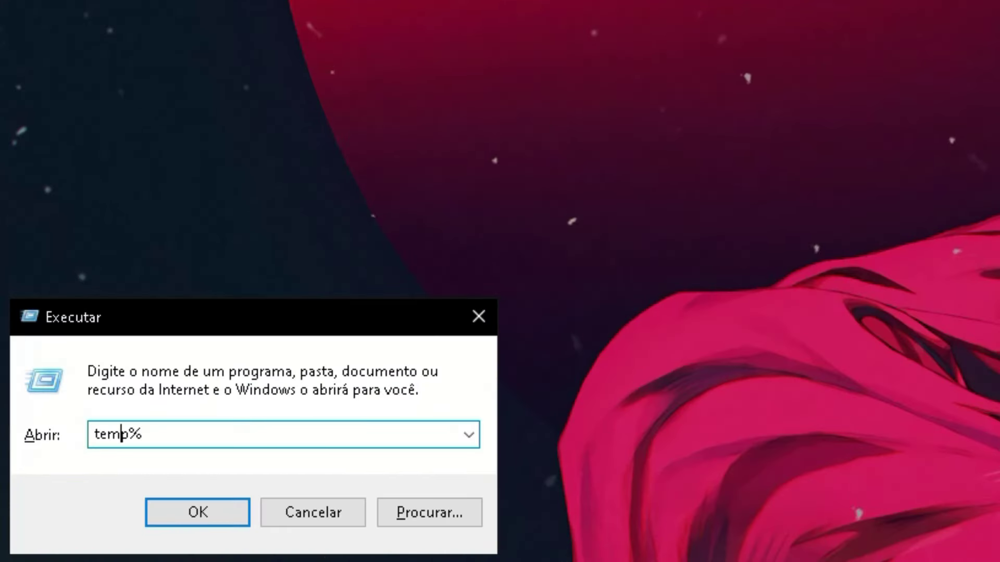
key("Left")
key("Left")
key("Left")
type("%")
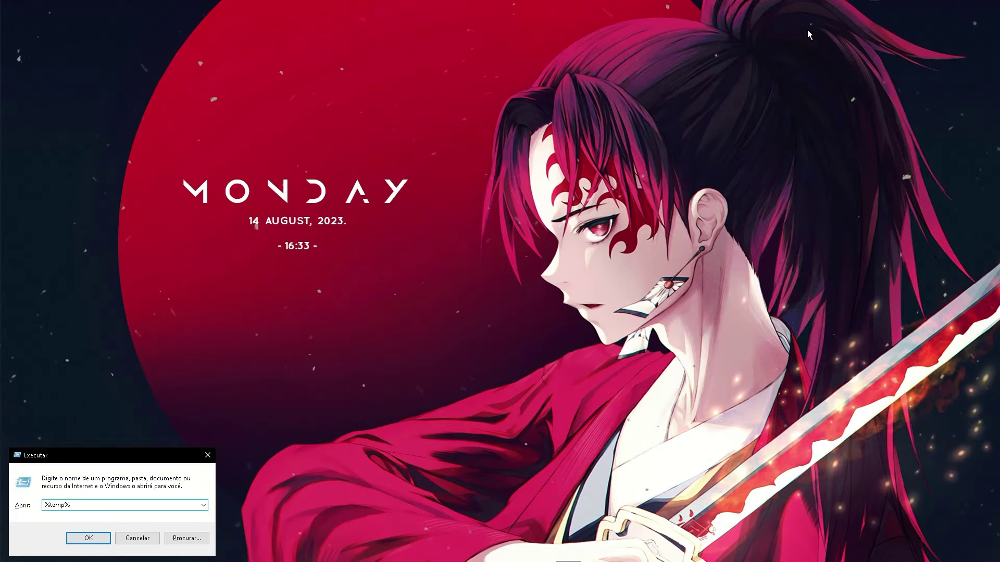
key("Return")
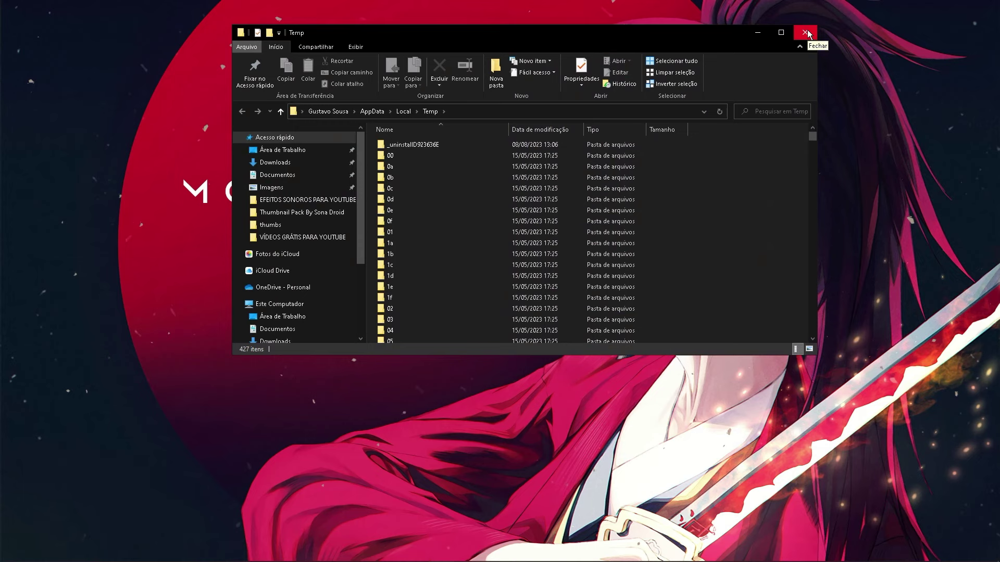
Delete everything in the user's Temp folder with administrator permission, skipping all items that are in use
key("ctrl+a")
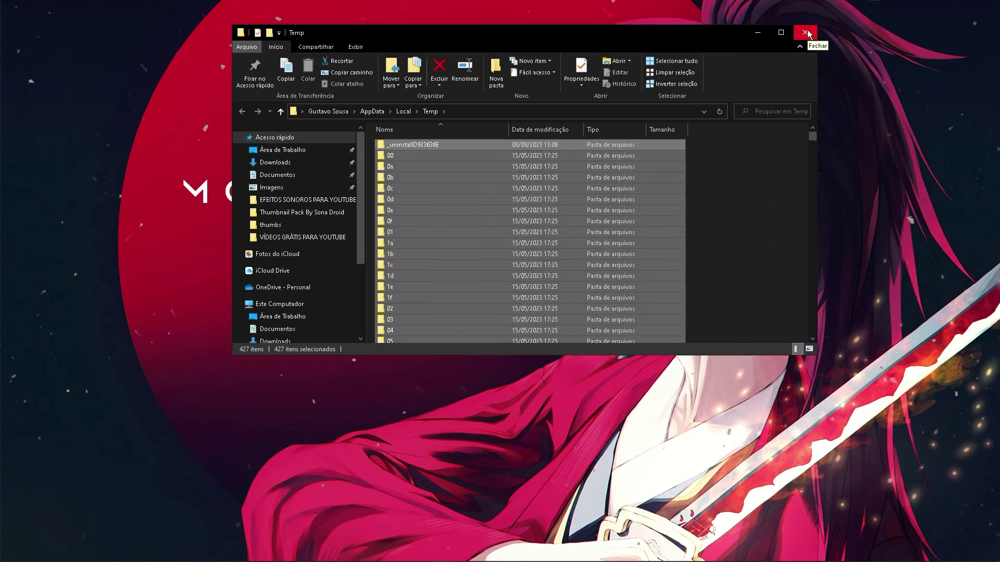
key("Delete")
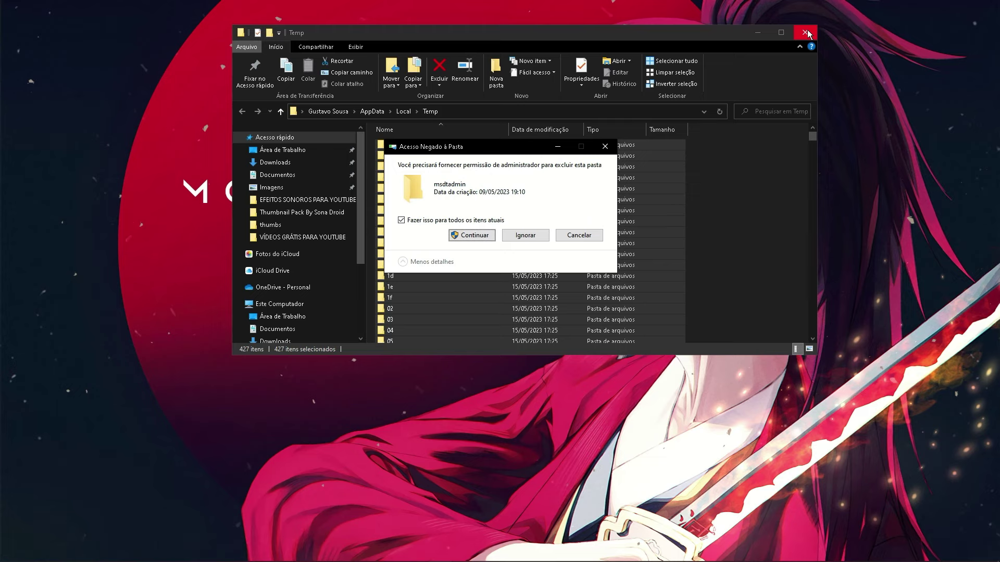
left_click(470, 235)
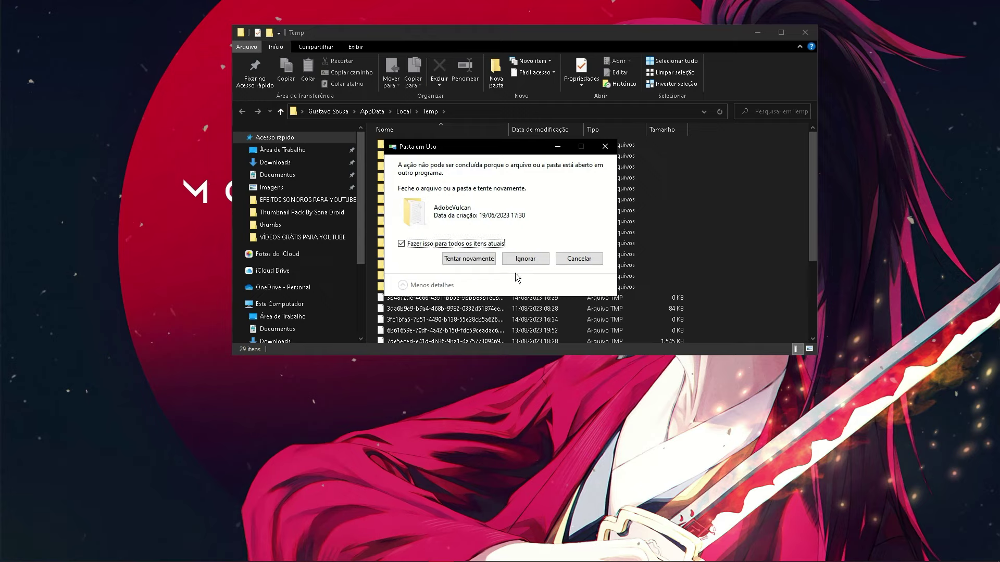
left_click(477, 244)
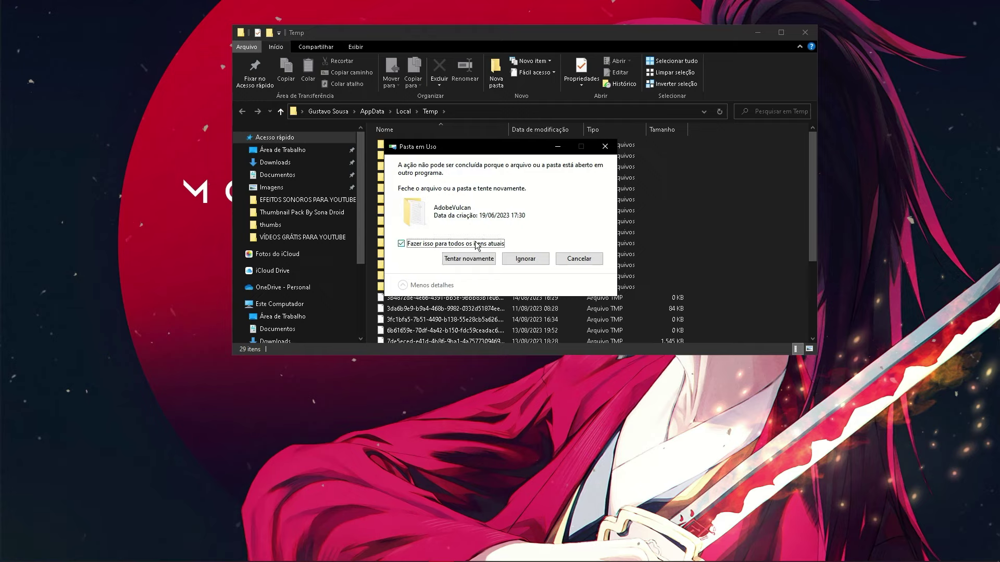
left_click(525, 263)
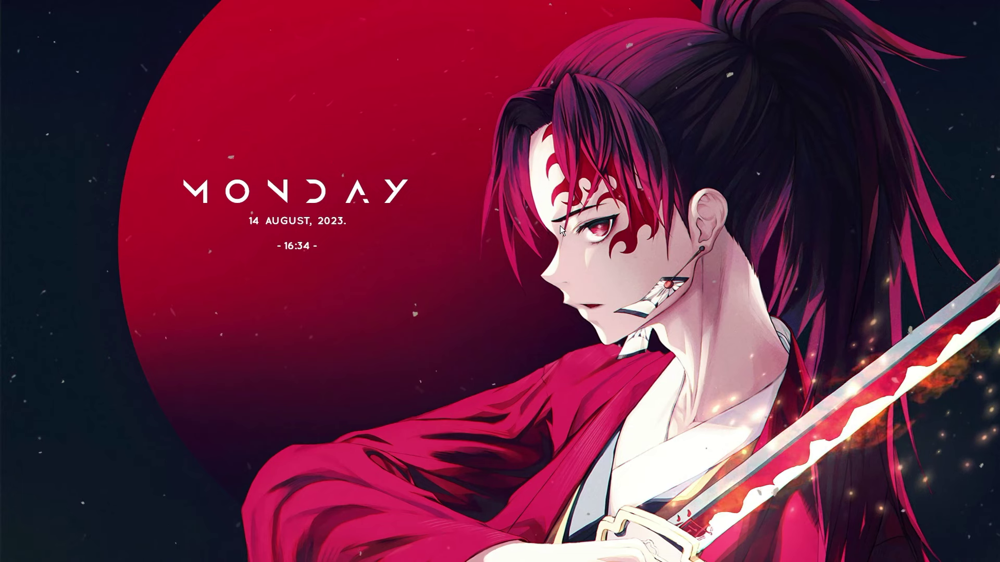
Open the Windows privacy settings and review the Controle por Voz, Personalização de escrita à tinta e digitação, and Diagnóstico e comentários pages
key("super")
type("priva")
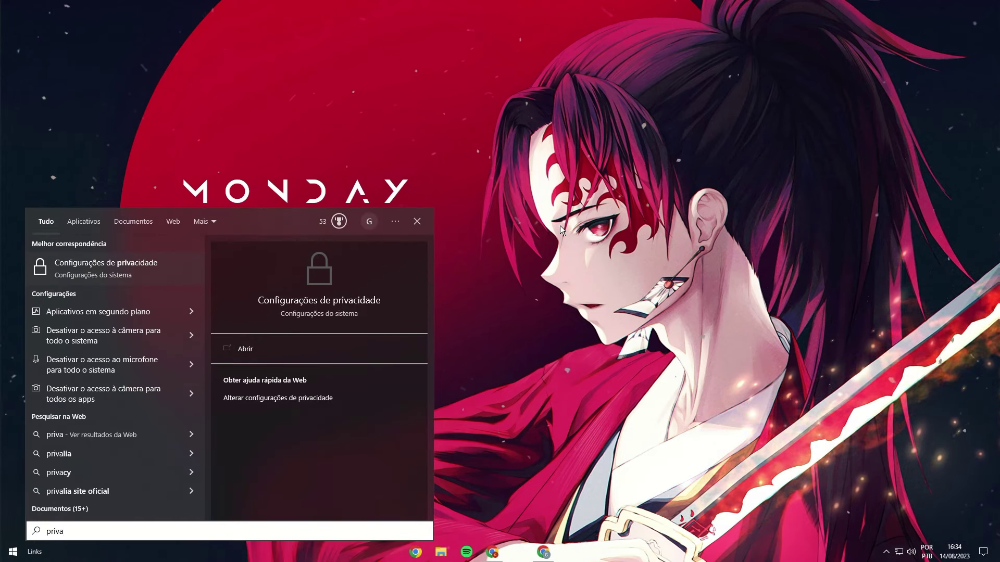
key("Return")
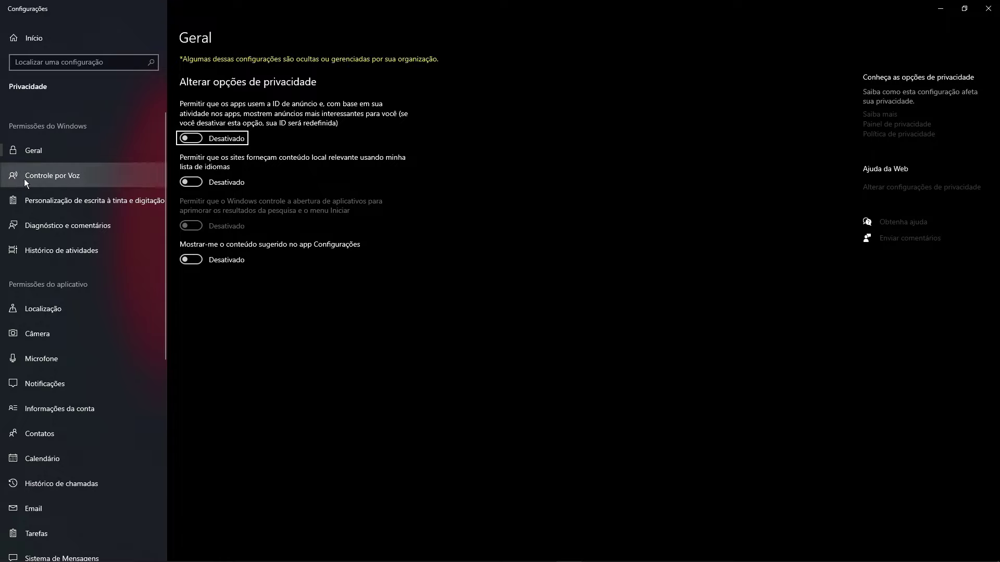
left_click(80, 176)
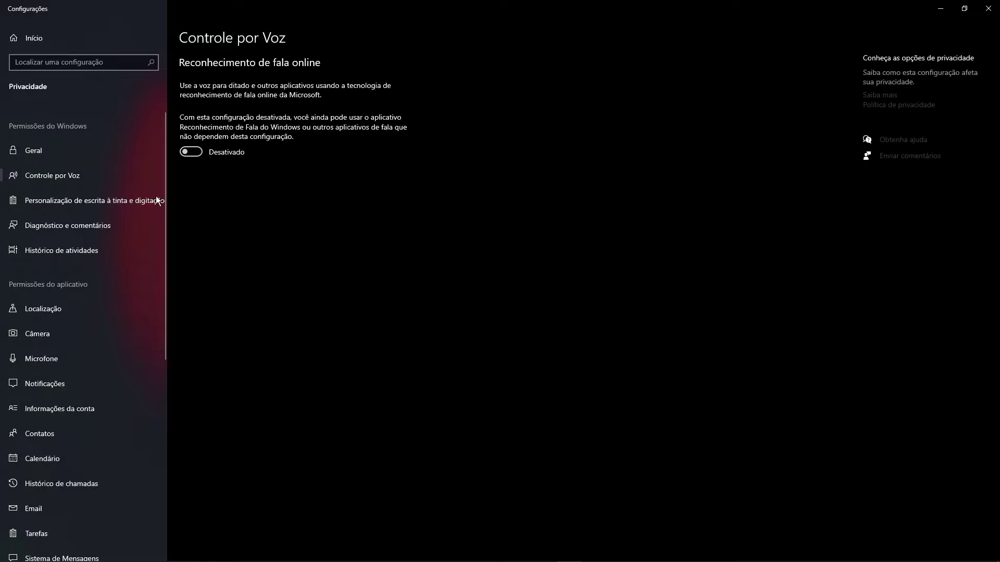
left_click(41, 203)
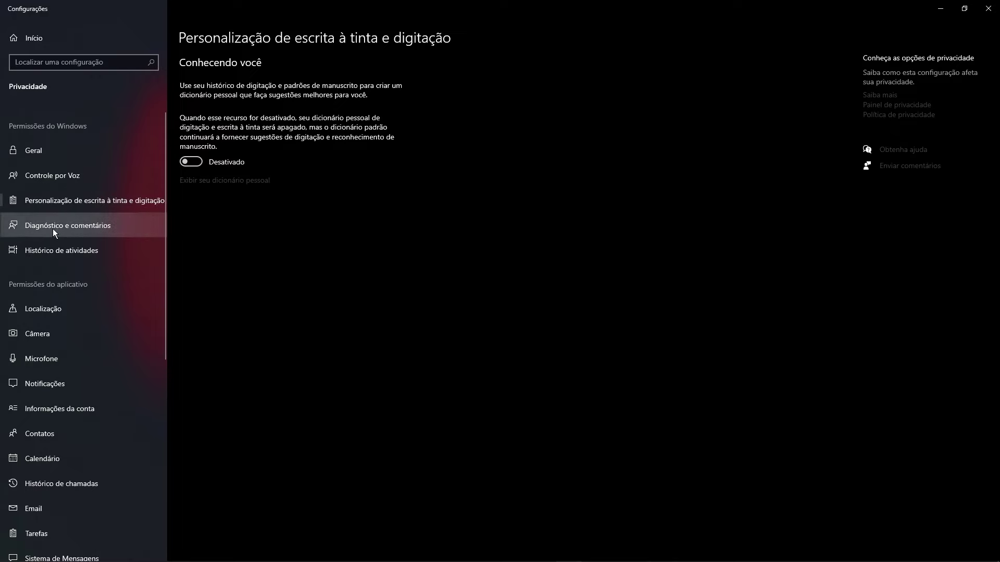
left_click(86, 226)
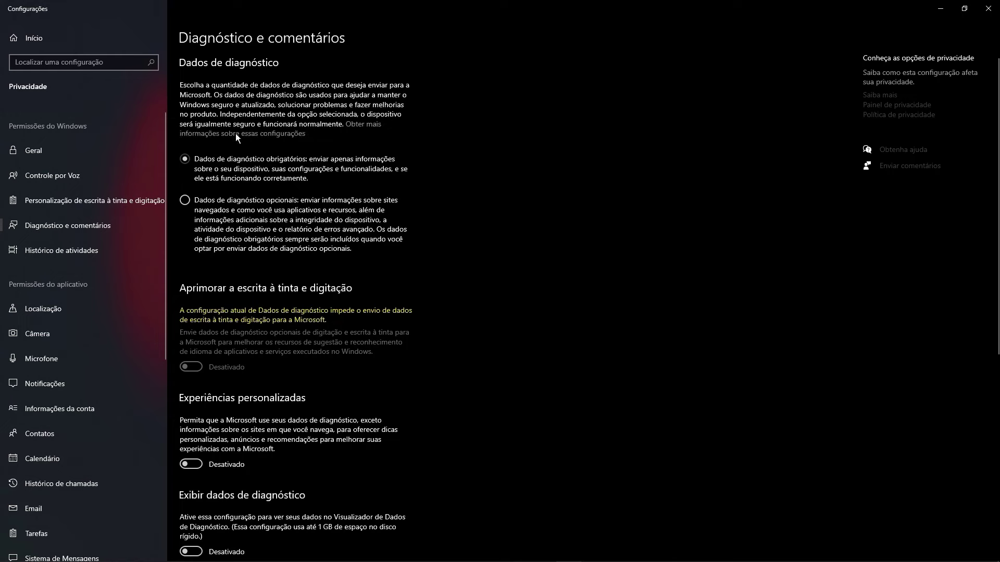
scroll(273, 230, "down", 7)
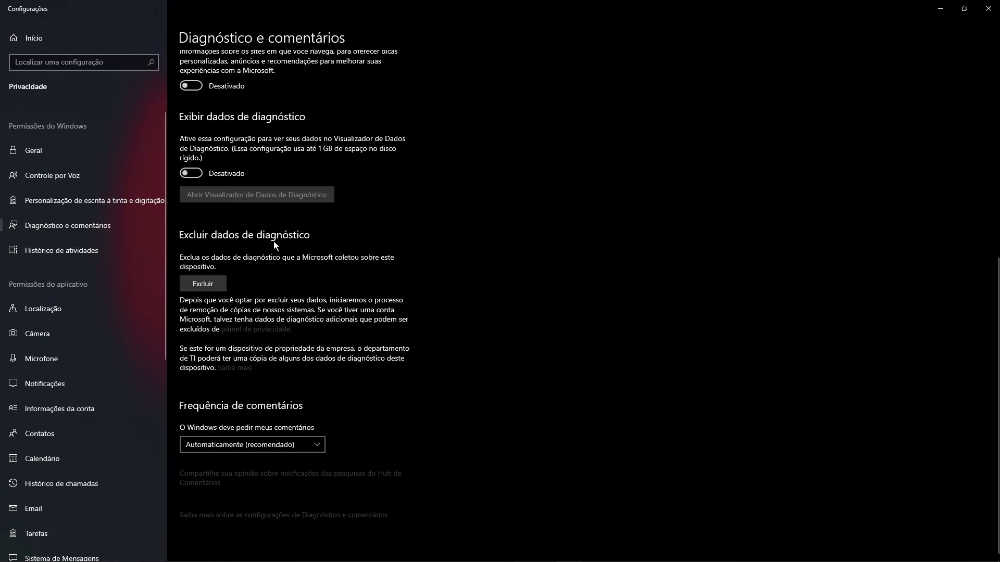
Review the Localização and Rádios app permissions in the privacy settings and close the settings window
left_click(79, 309)
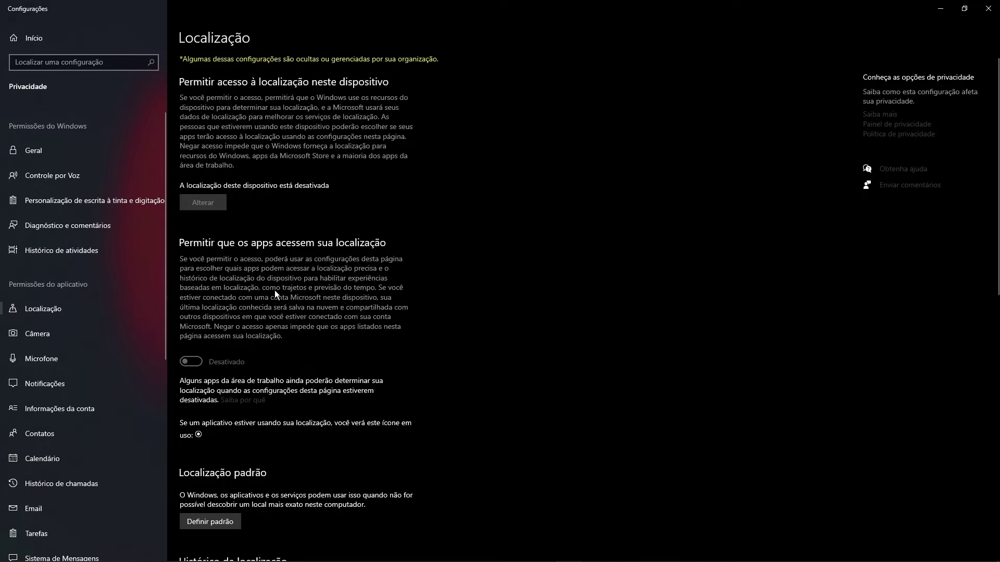
scroll(275, 292, "down", 7)
scroll(275, 294, "down", 4)
scroll(276, 295, "up", 4)
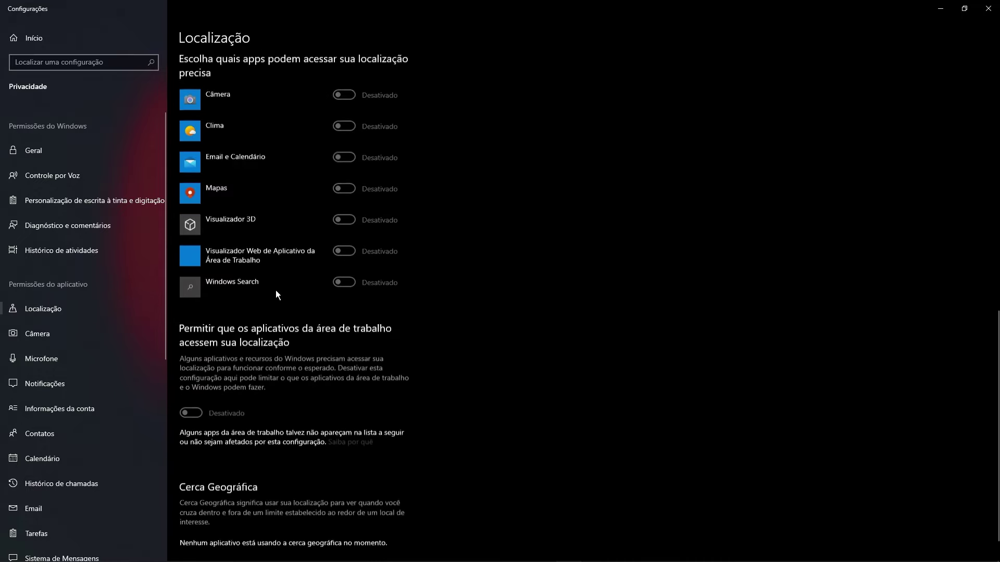
scroll(276, 294, "up", 6)
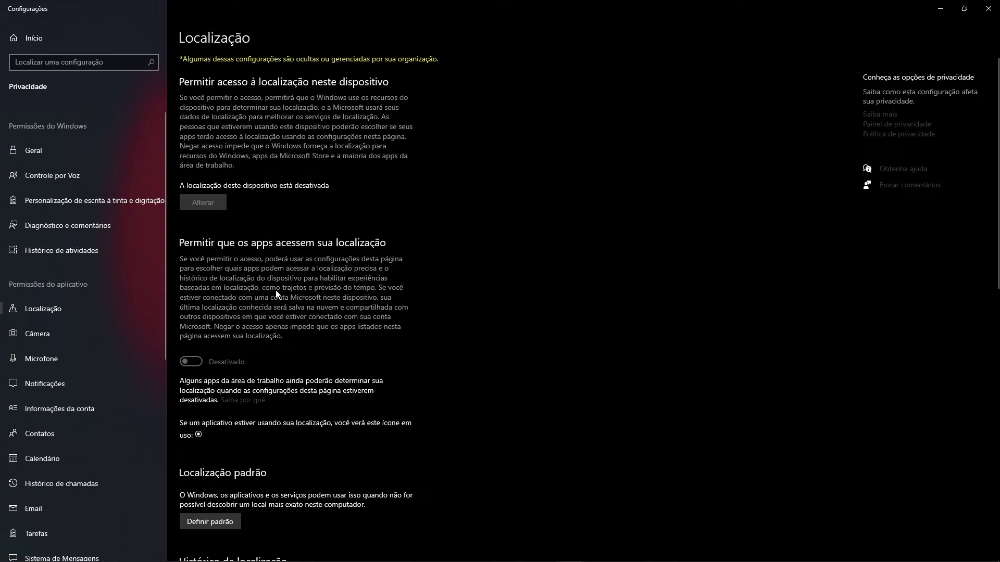
scroll(114, 291, "down", 5)
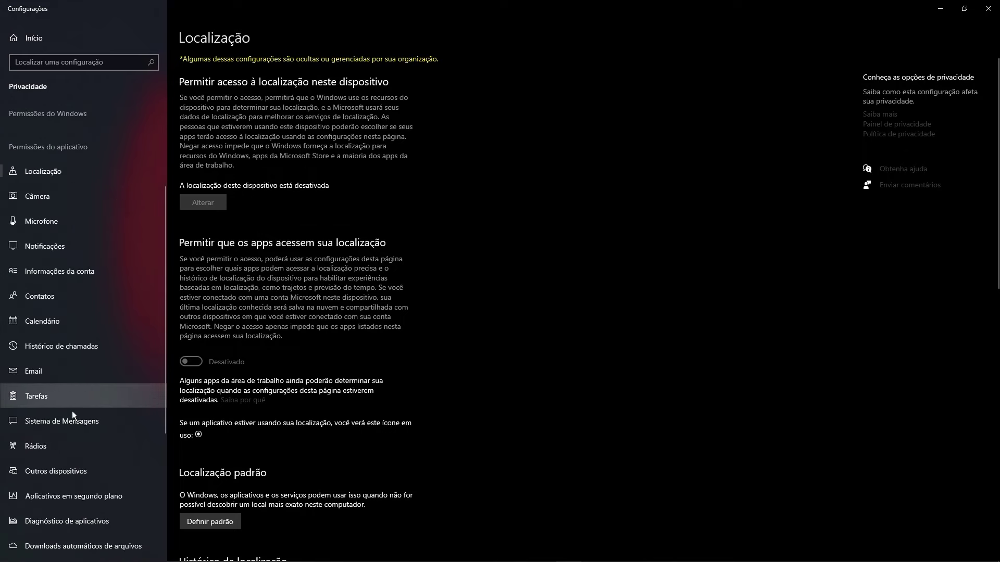
left_click(79, 446)
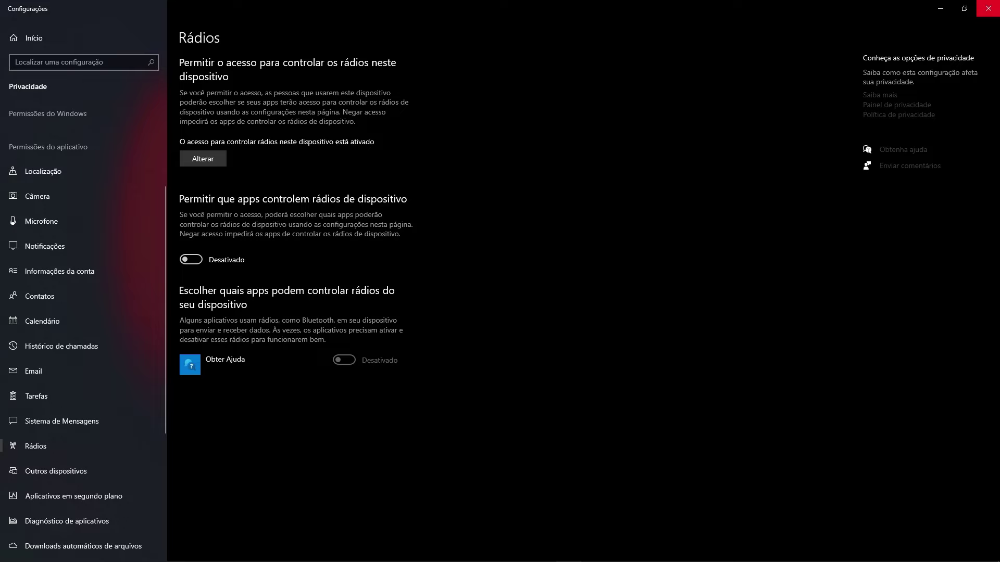
left_click(987, 8)
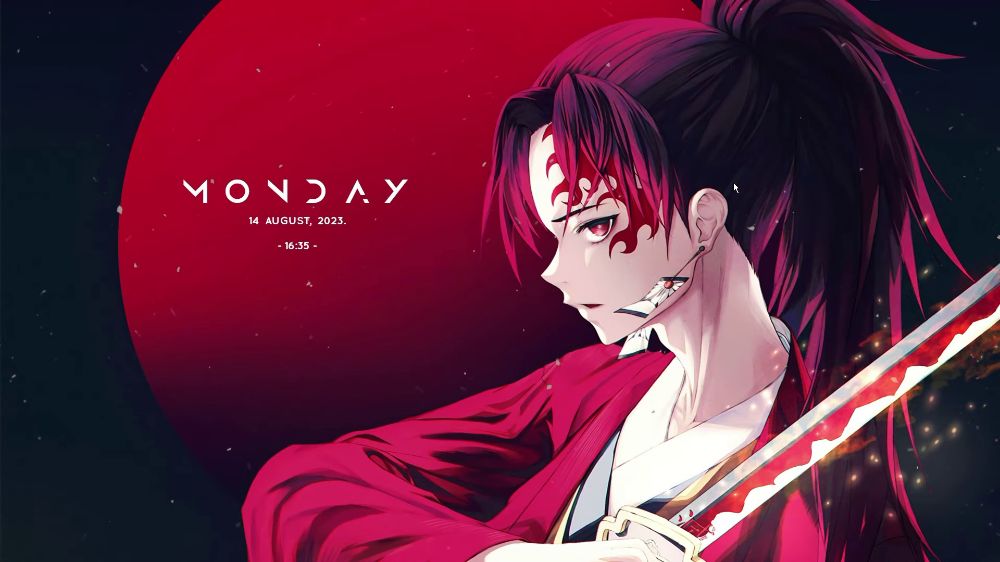
Open the Registry Editor and go to the key HKEY_CURRENT_USER\Control Panel\Desktop
key("super")
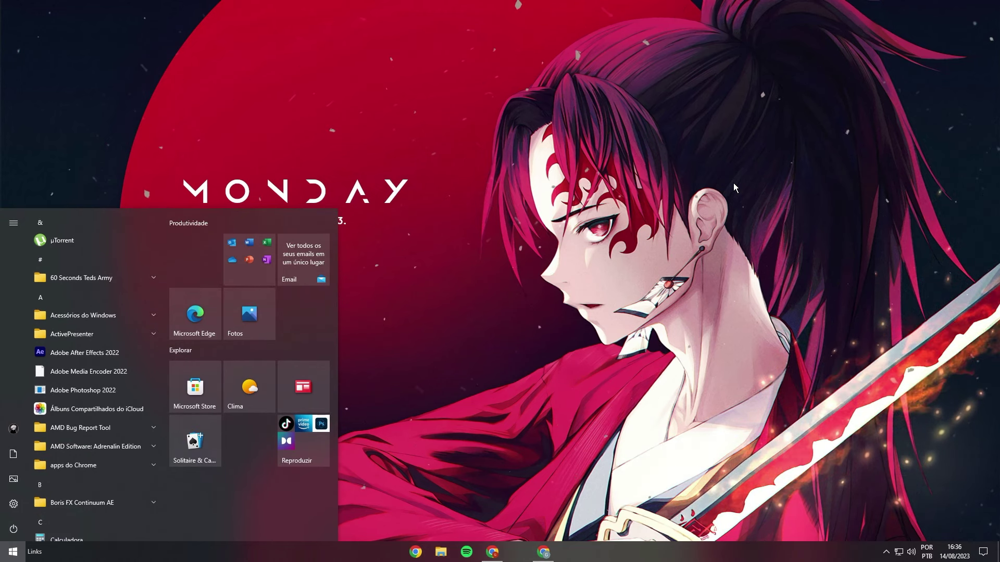
type("regedit")
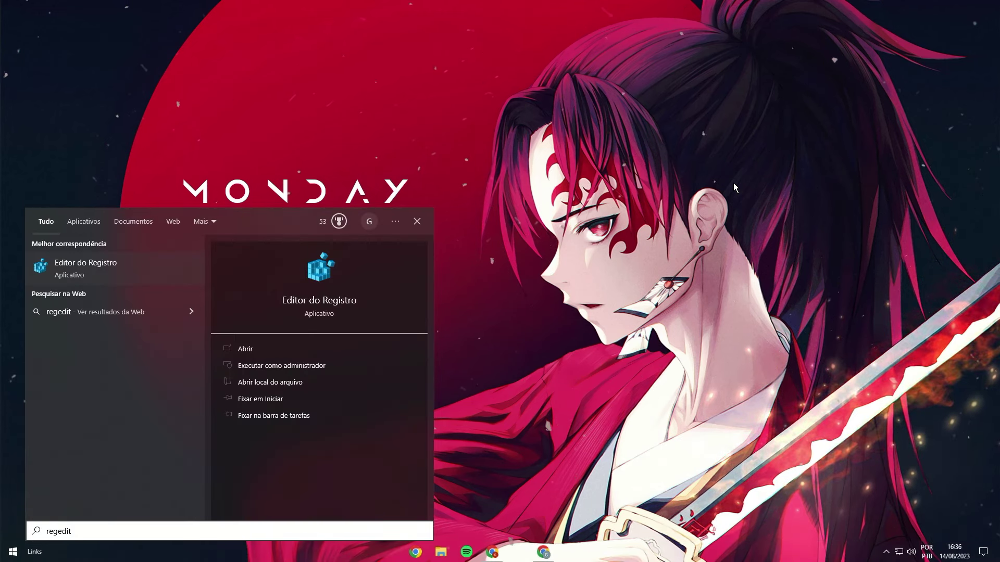
key("Return")
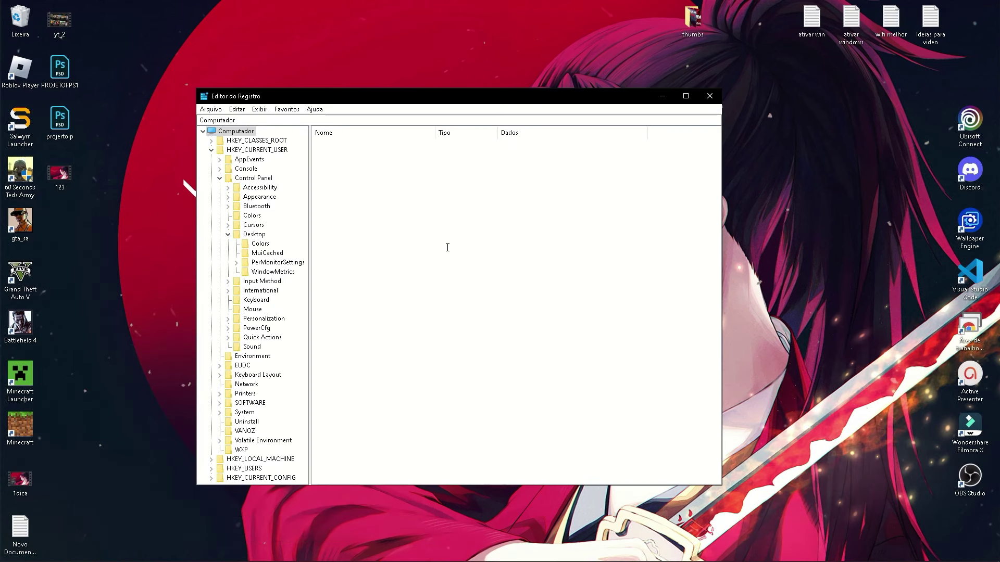
left_click(233, 121)
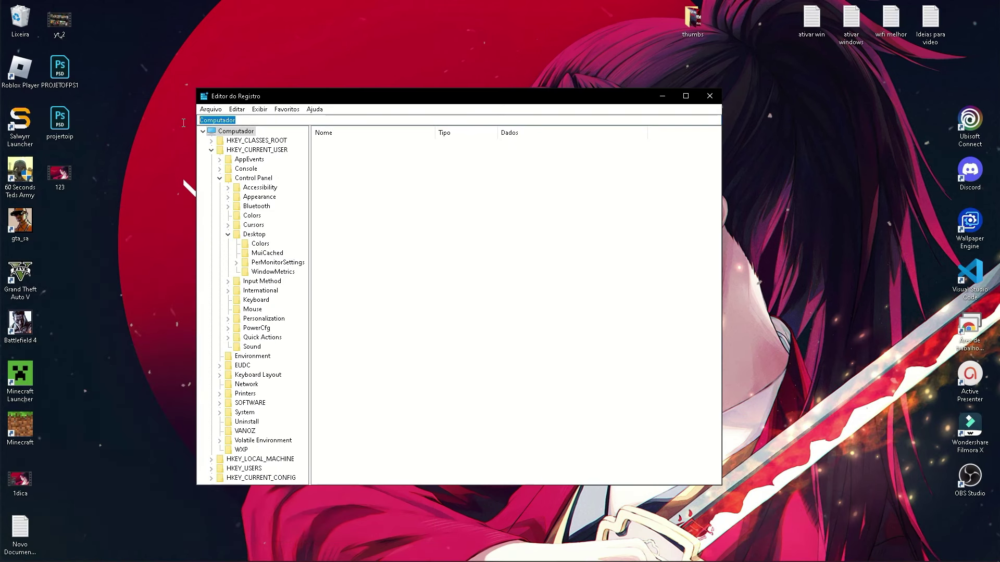
type("HKEY_CURRENT_USER\\Control Panel\\Desktop")
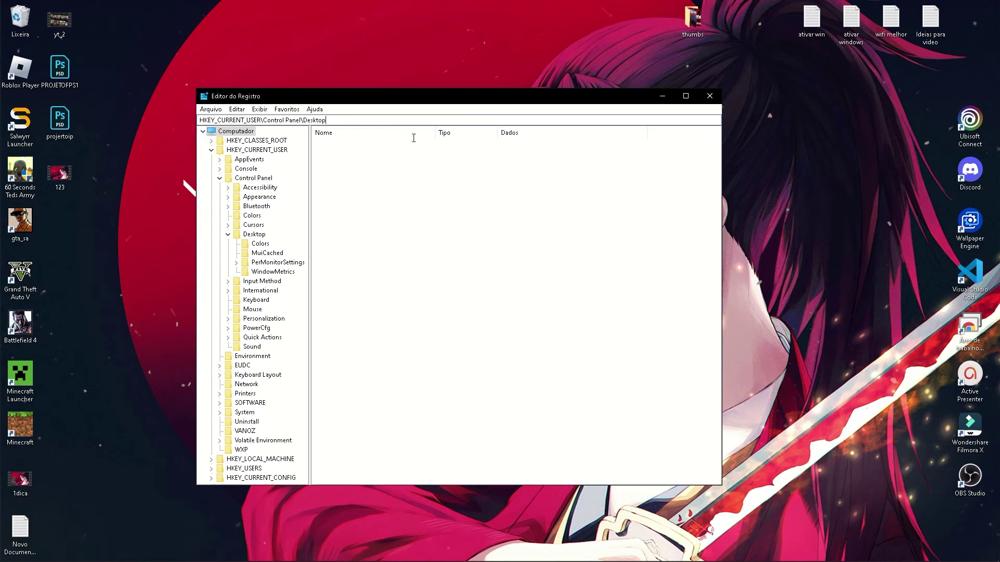
key("Return")
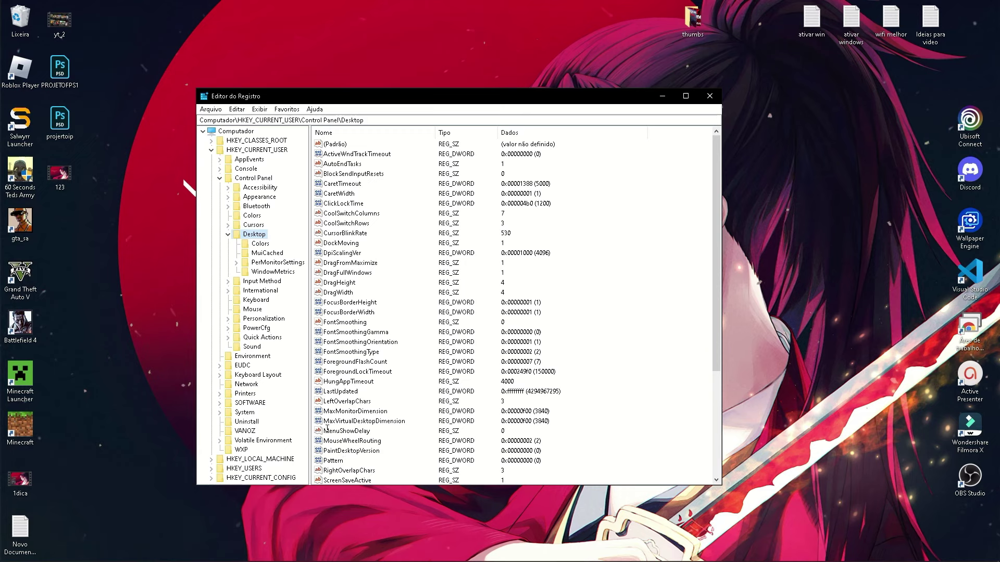
Confirm 0 as the value data of MenuShowDelay and close the Registry Editor
double_click(357, 431)
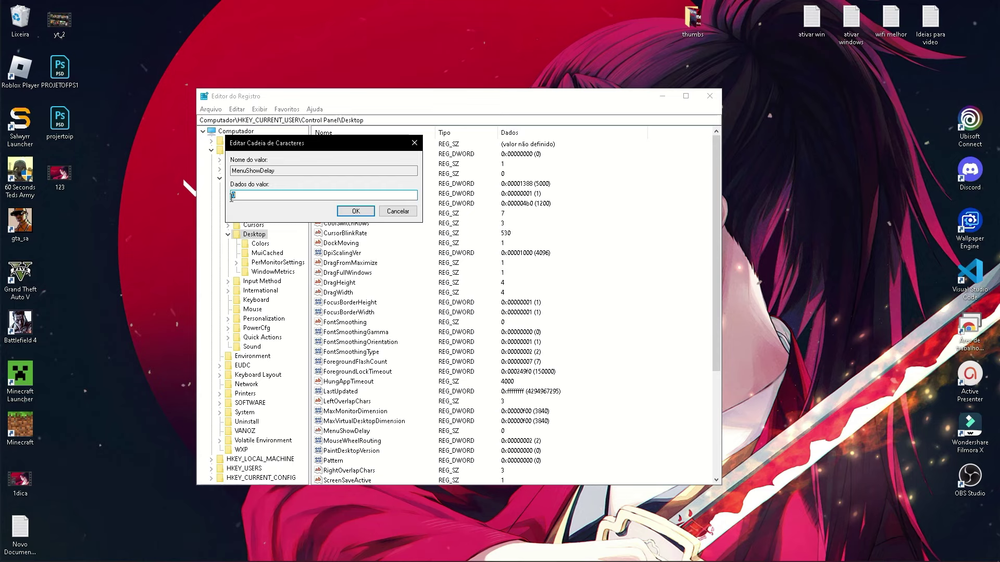
left_click(356, 209)
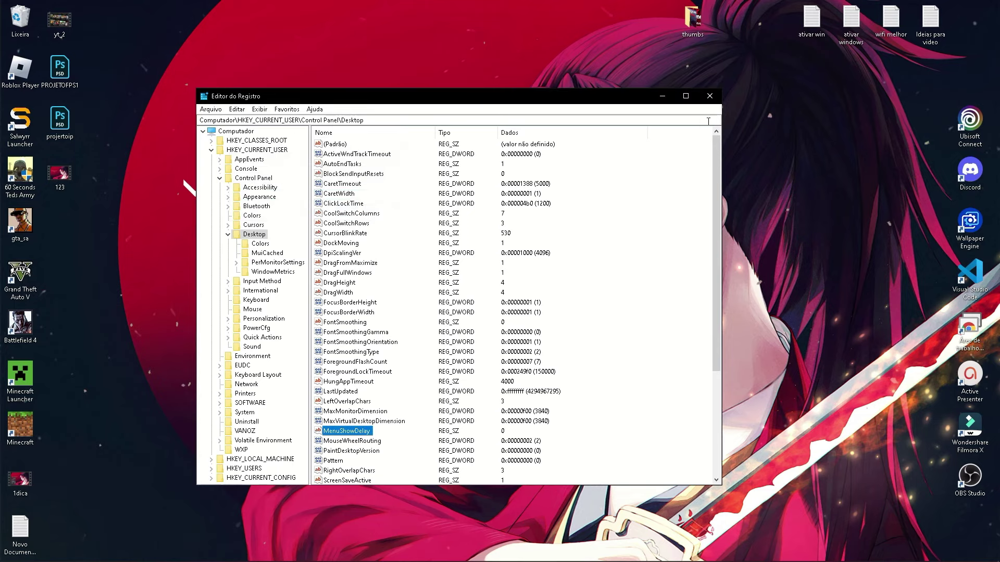
left_click(709, 96)
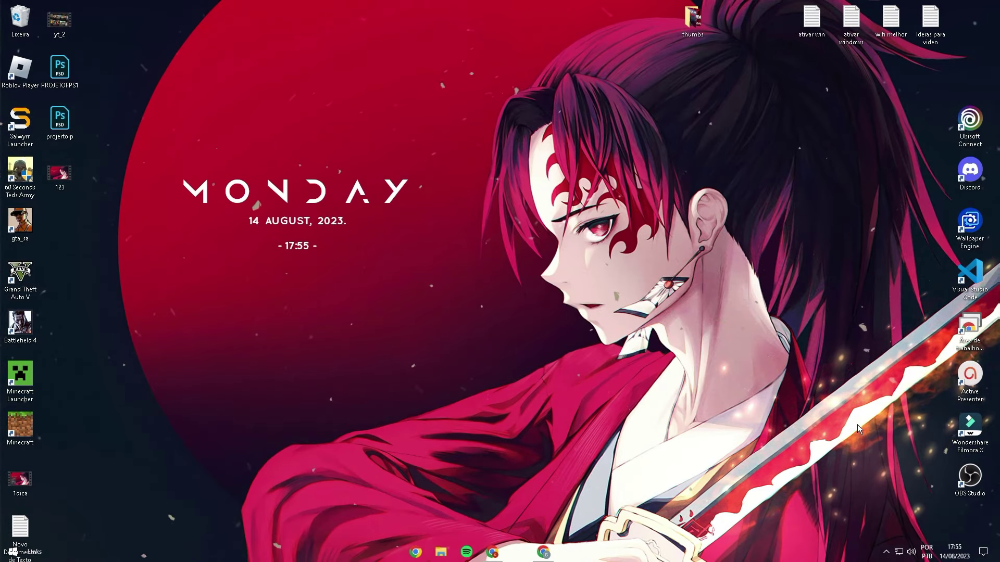
Open the Task Manager, show its list of services (Serviços) and maximize the window
mouse_move(635, 558)
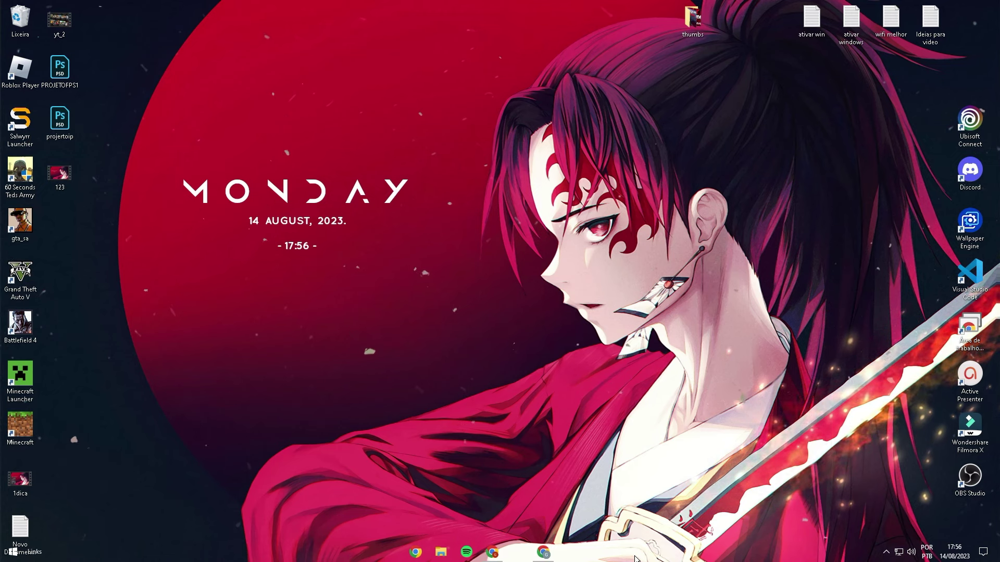
right_click(636, 559)
left_click(725, 506)
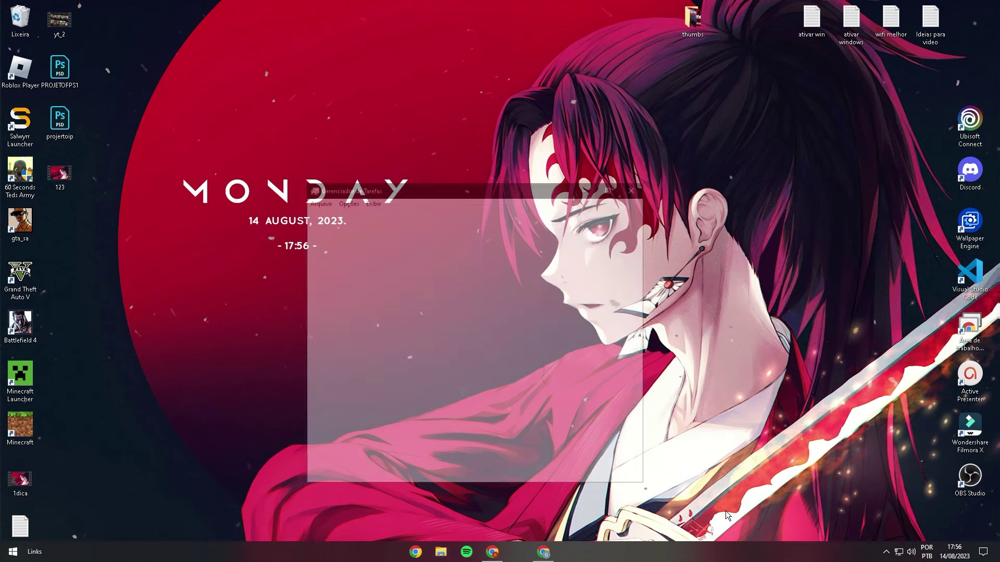
left_click(554, 212)
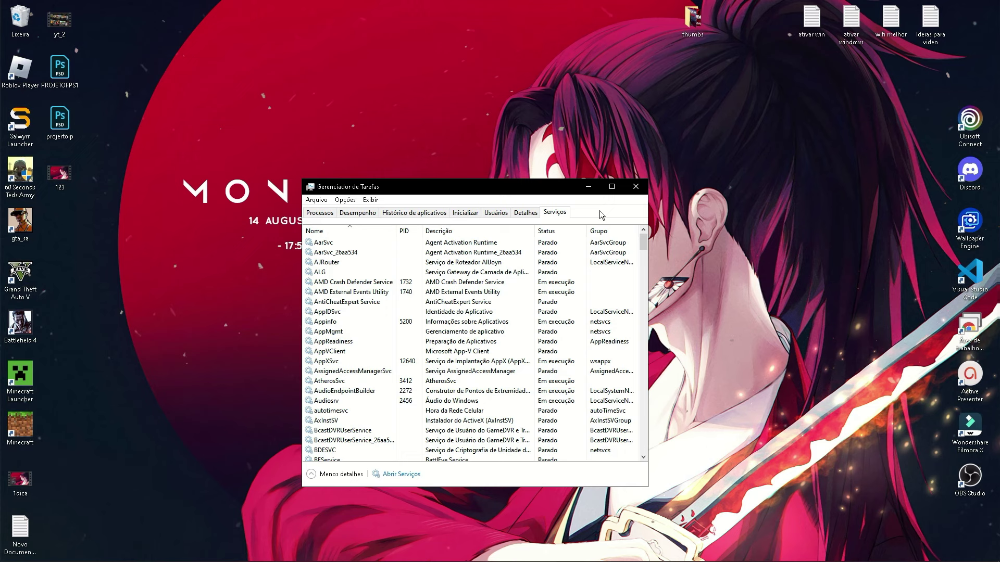
left_click(611, 186)
Find the DiagTrack service in the services list and check which control actions it offers
type("diagtrack")
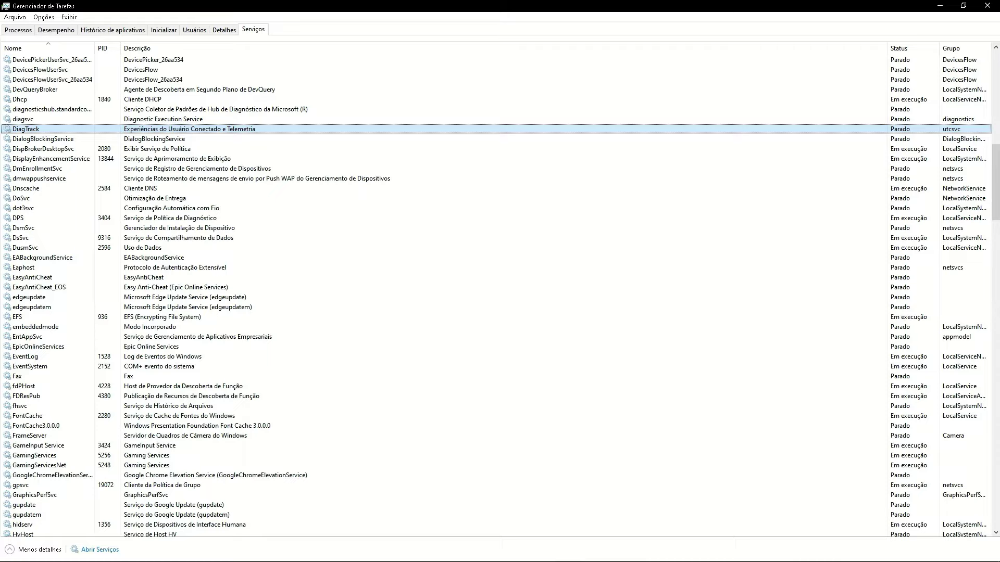
key("shift+F10")
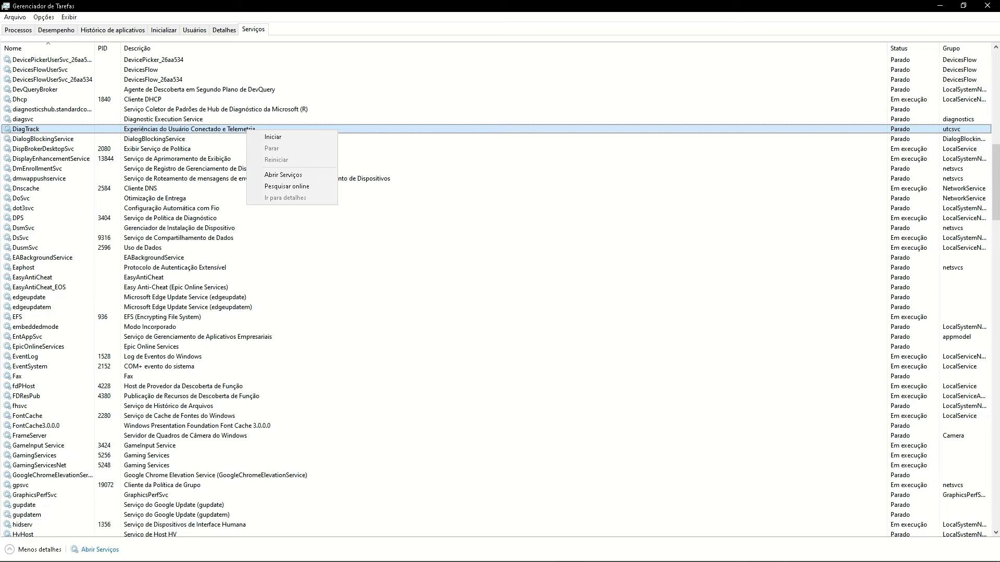
key("Escape")
Stop the SysMain service and close the Task Manager
scroll(500, 296, "down", 8)
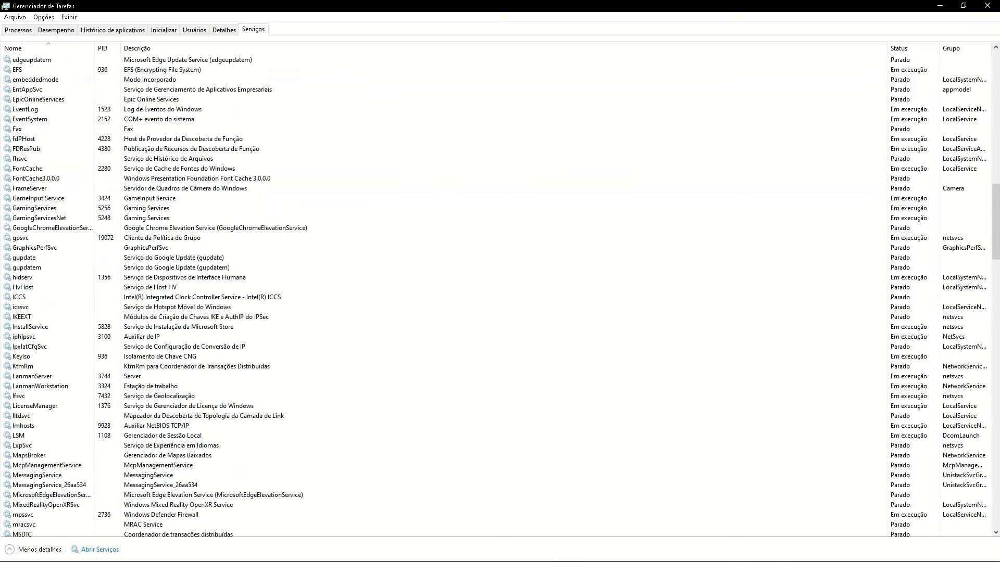
scroll(500, 296, "down", 14)
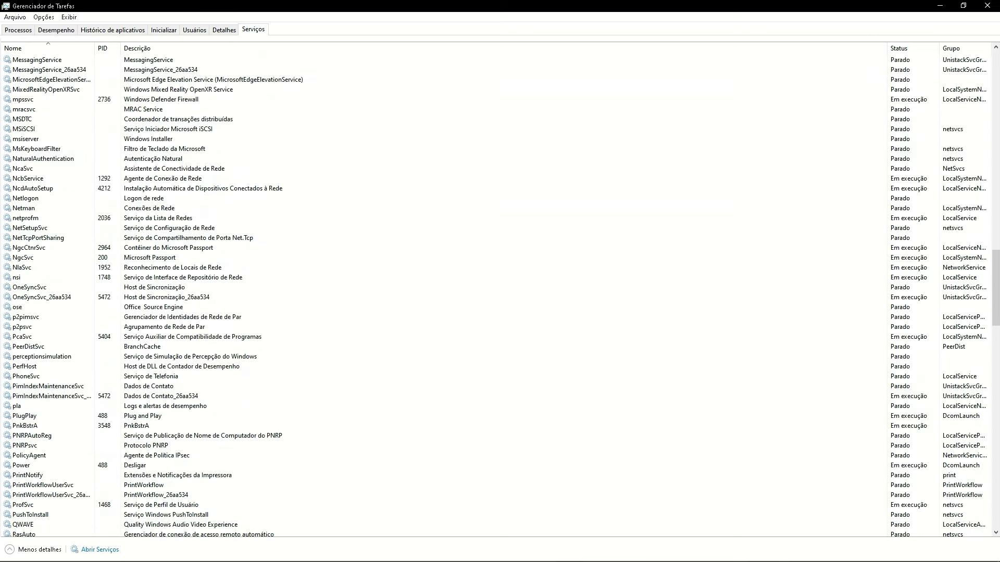
scroll(500, 295, "down", 12)
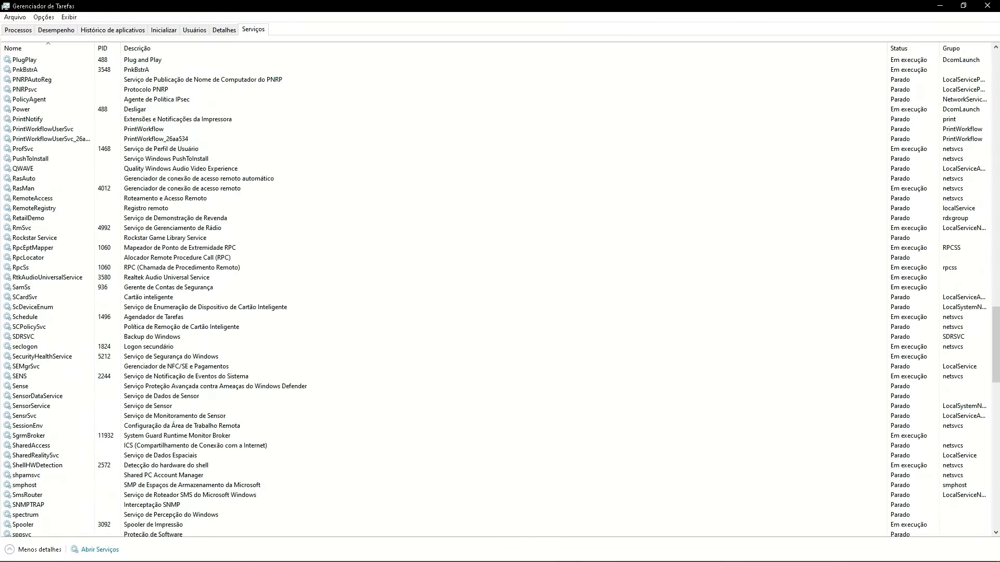
scroll(500, 296, "down", 8)
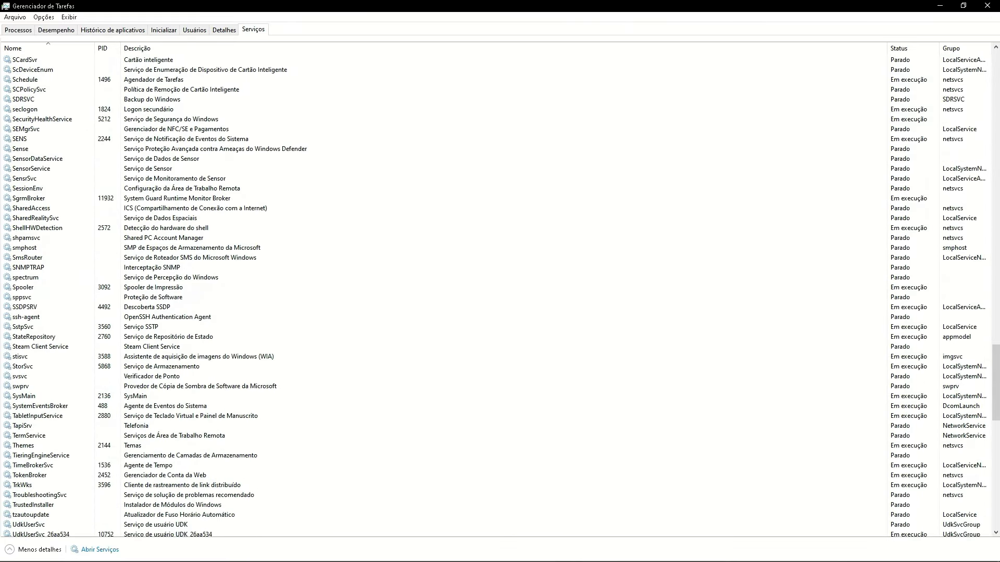
scroll(500, 218, "down", 6)
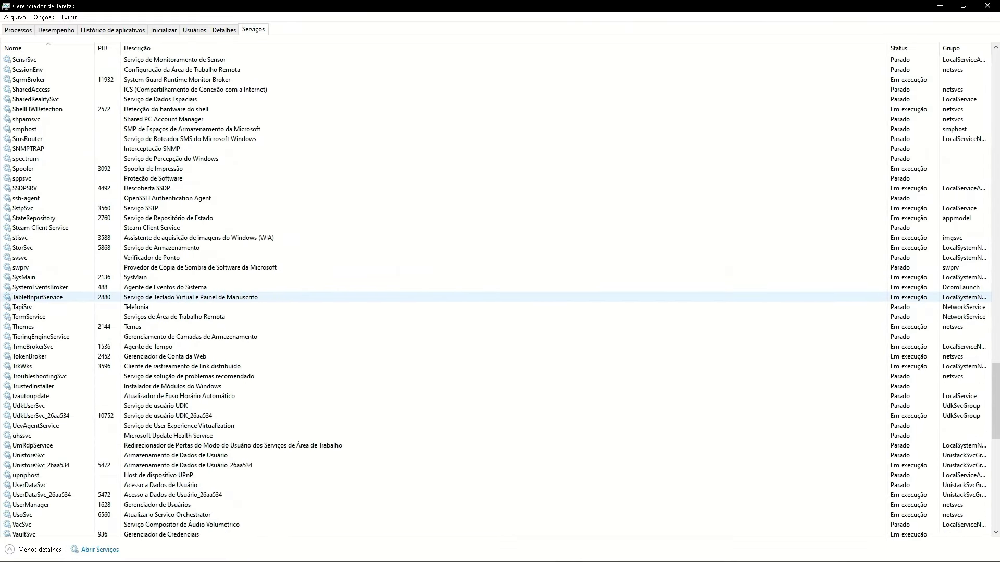
right_click(145, 219)
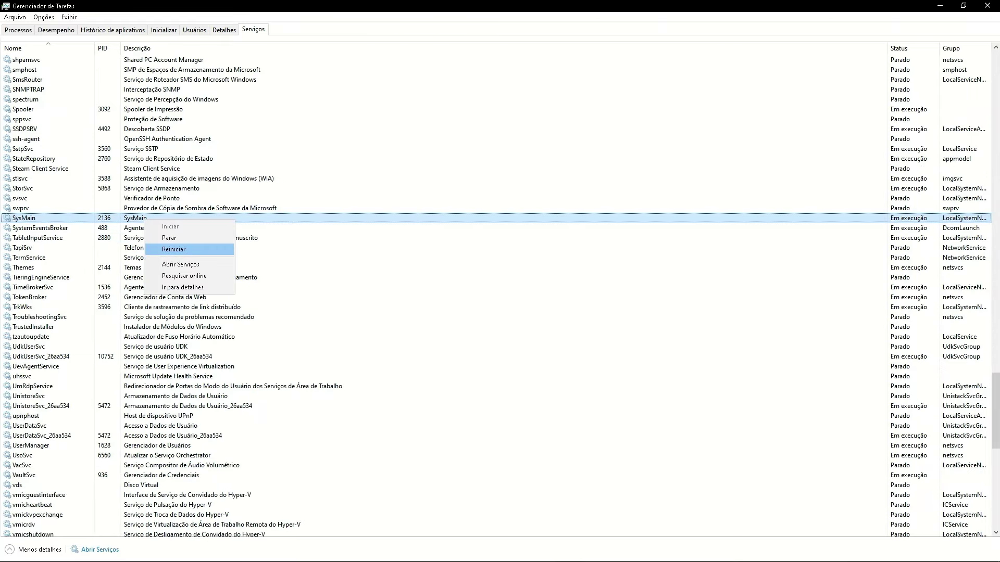
left_click(161, 237)
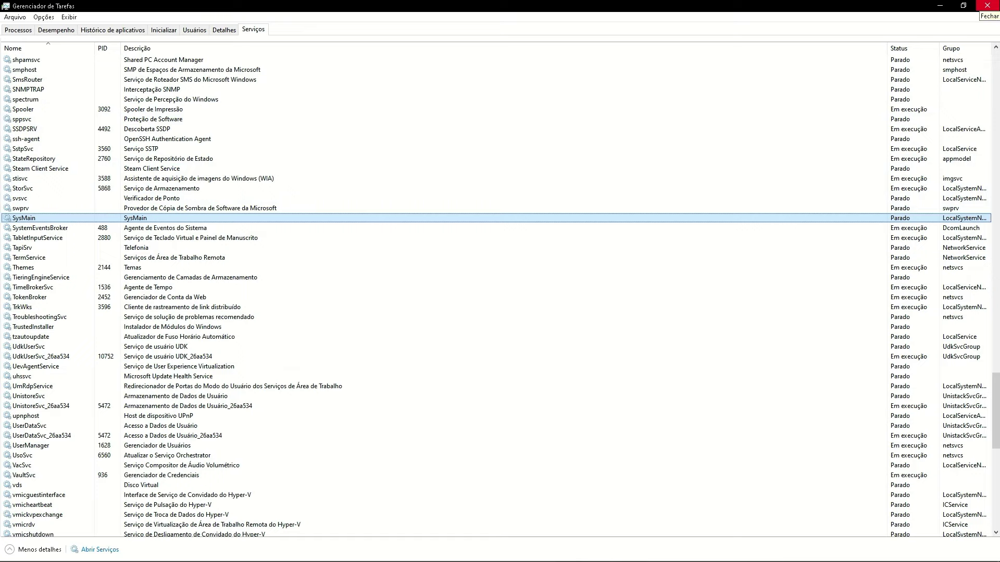
left_click(986, 5)
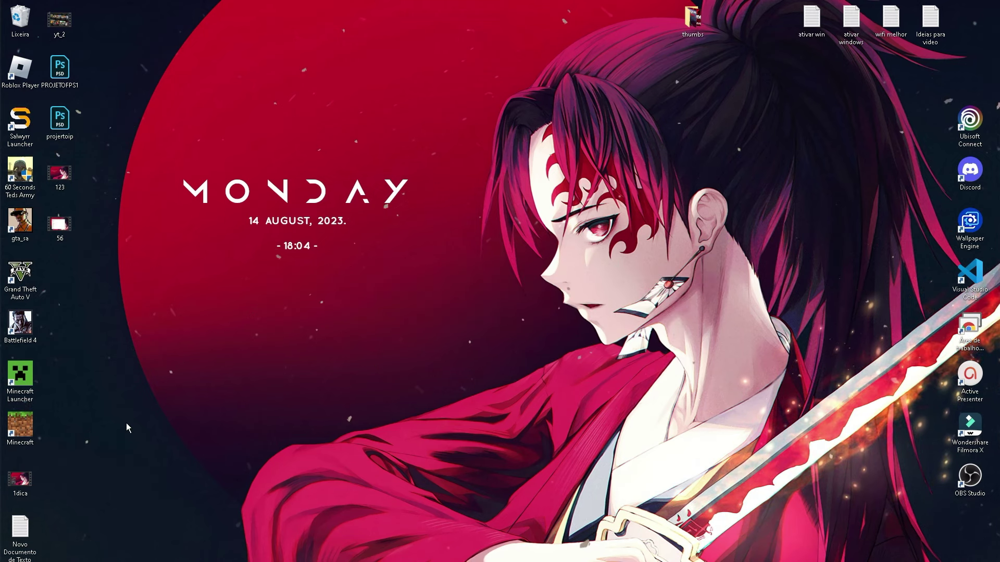
Search Windows for "gerenciador" and open the Device Manager (Gerenciador de Dispositivos)
left_click(5, 556)
type("ger")
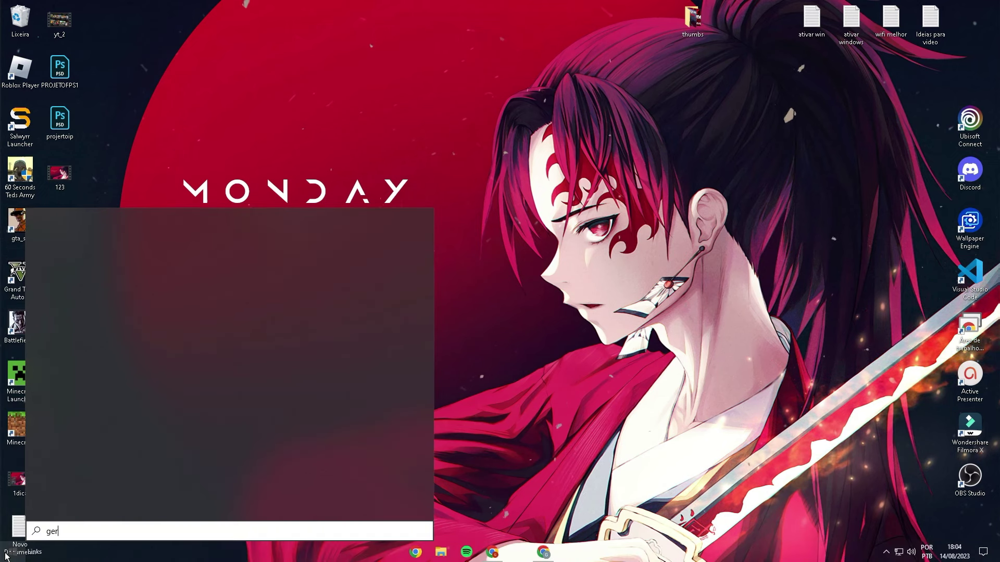
type("enciador")
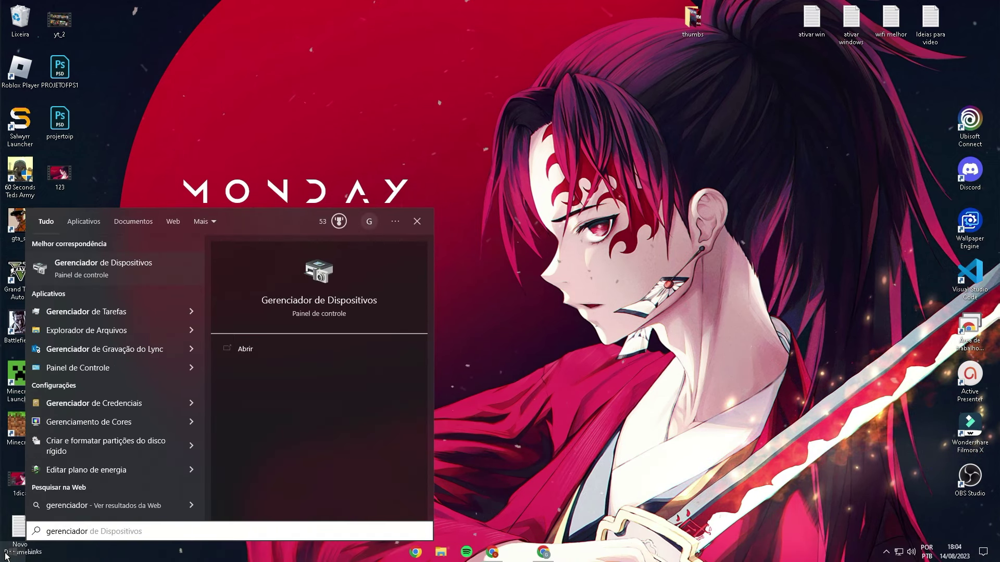
key("Return")
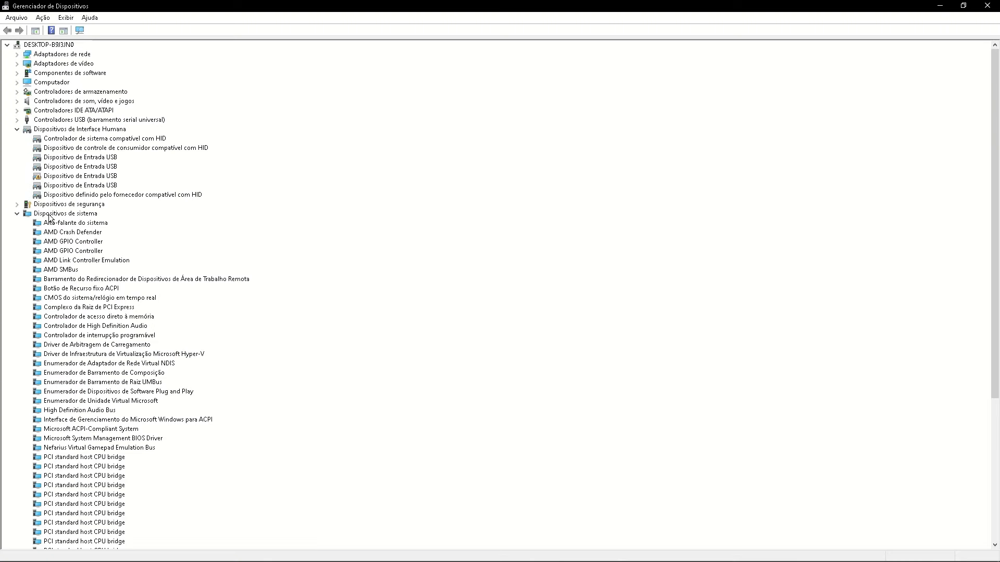
Disable the device Timer de eventos de alta precisão under Dispositivos de sistema, accepting the confirmation
left_click(17, 213)
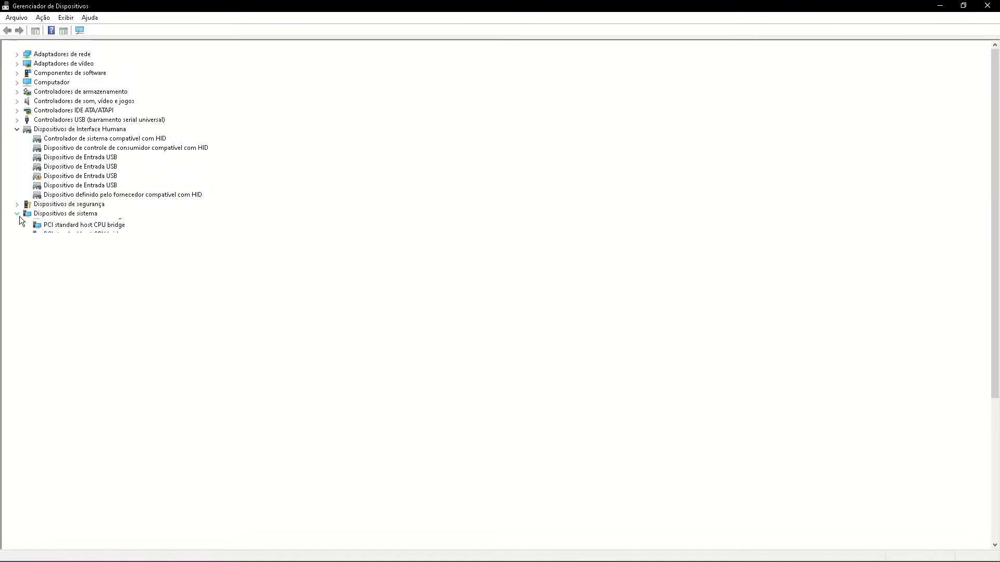
left_click(16, 214)
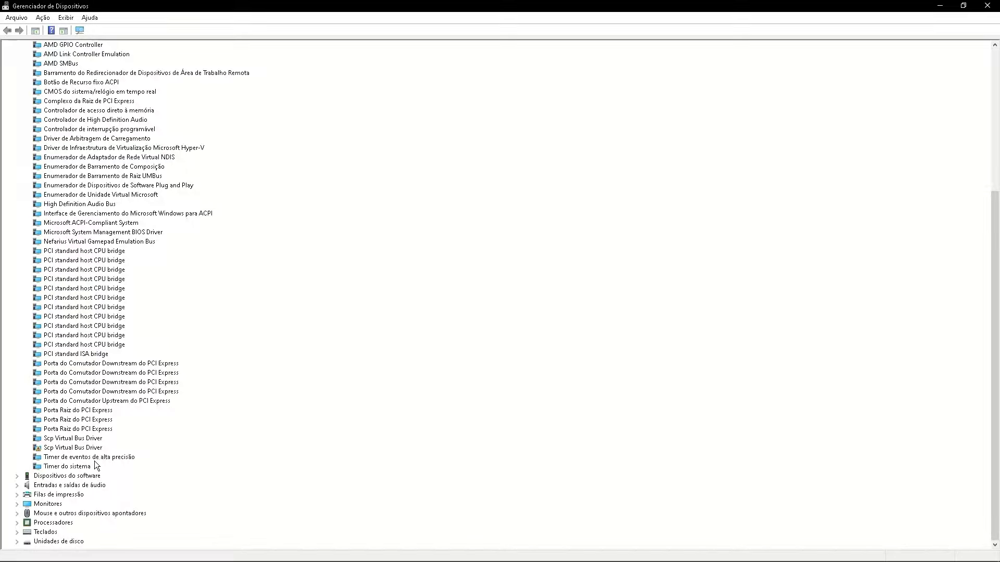
right_click(90, 459)
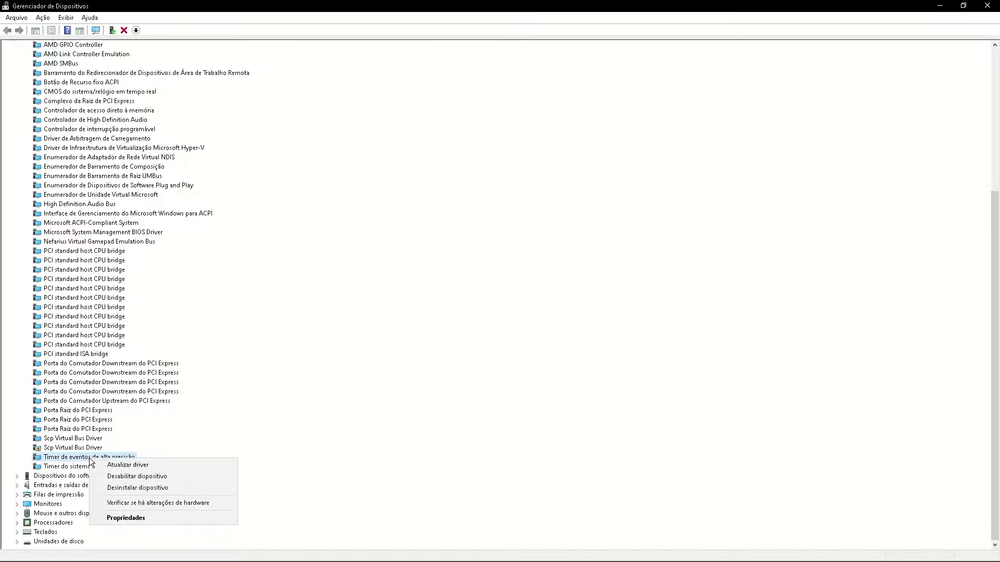
left_click(157, 477)
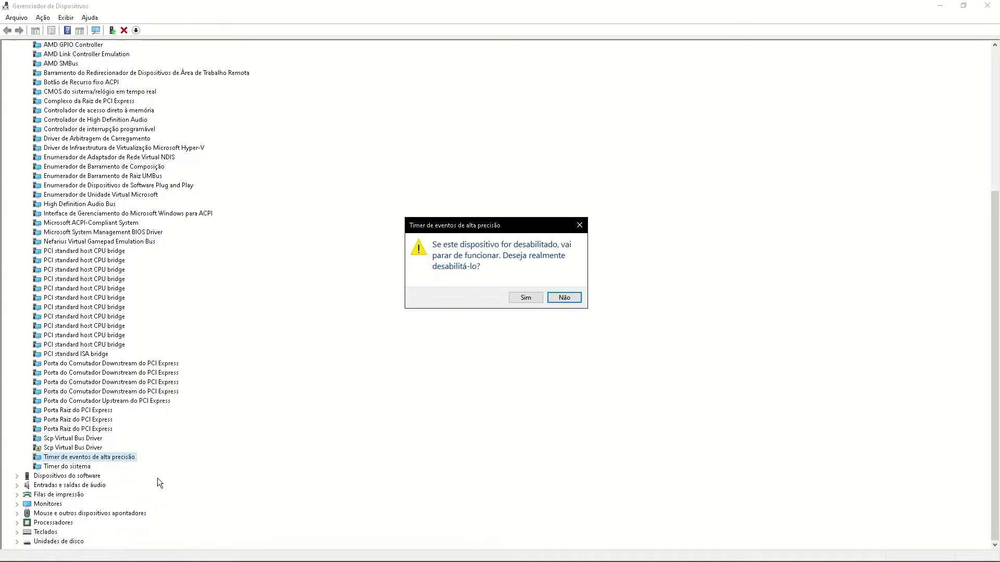
left_click(521, 295)
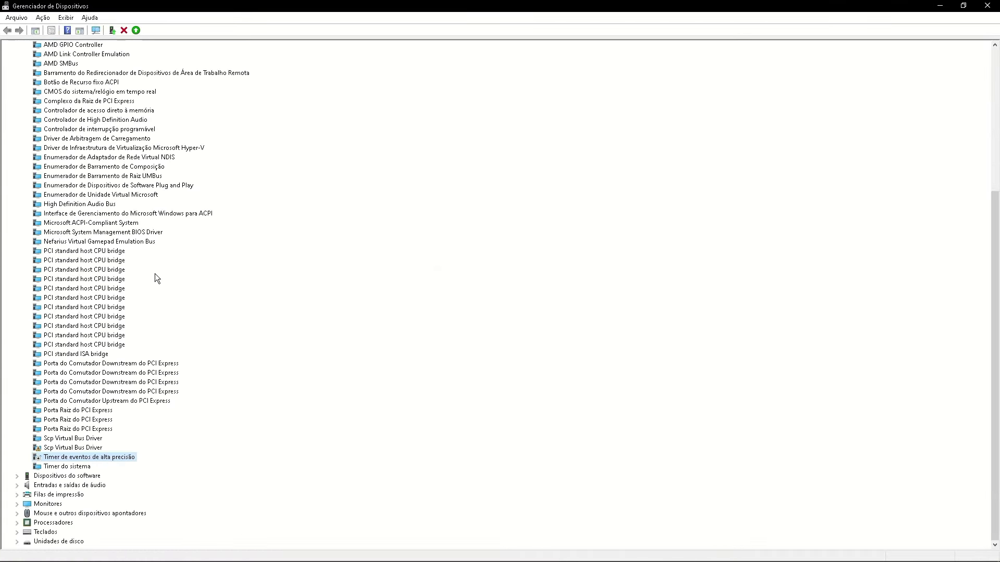